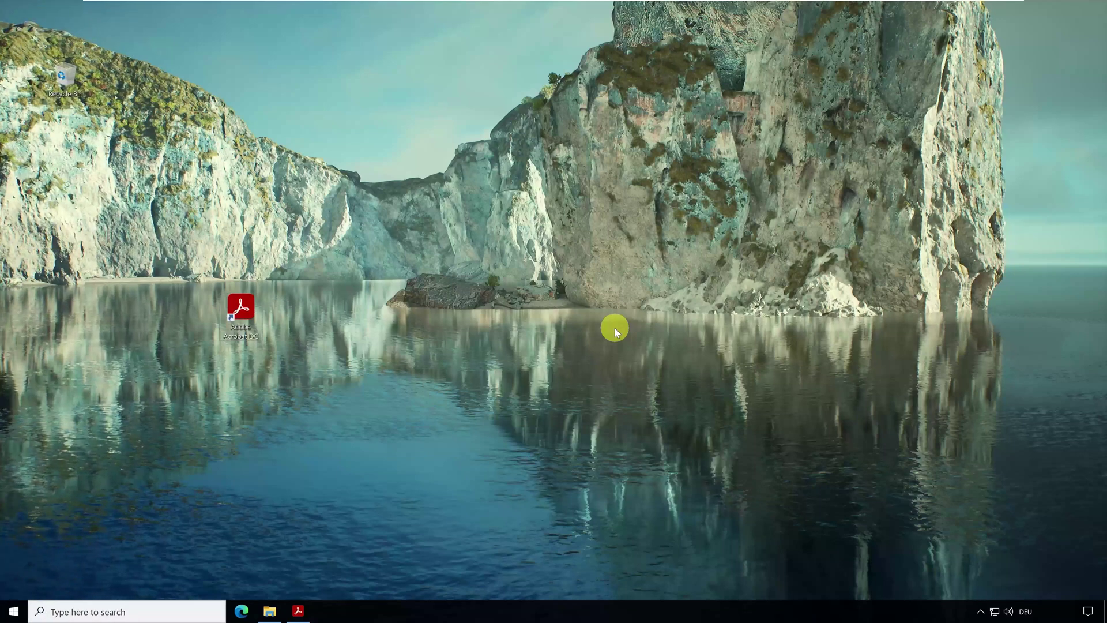
# Open File Explorer on Volume (E:), showing Payment Agreement.pdf and secret.txt.
pyautogui.click(272, 613)
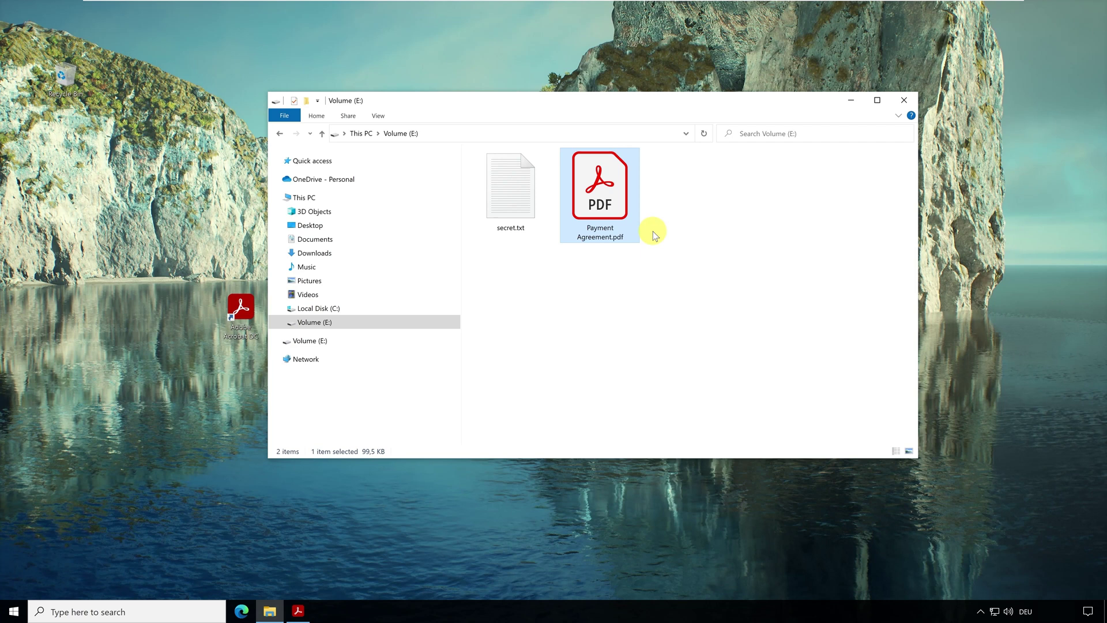
pyautogui.rightClick(613, 229)
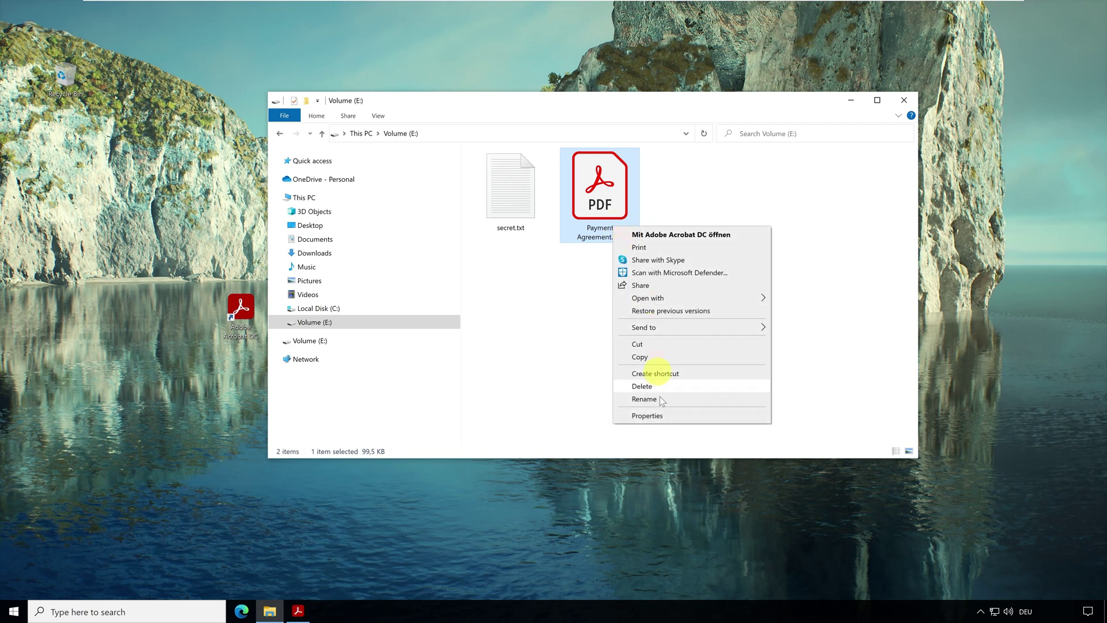
pyautogui.click(673, 414)
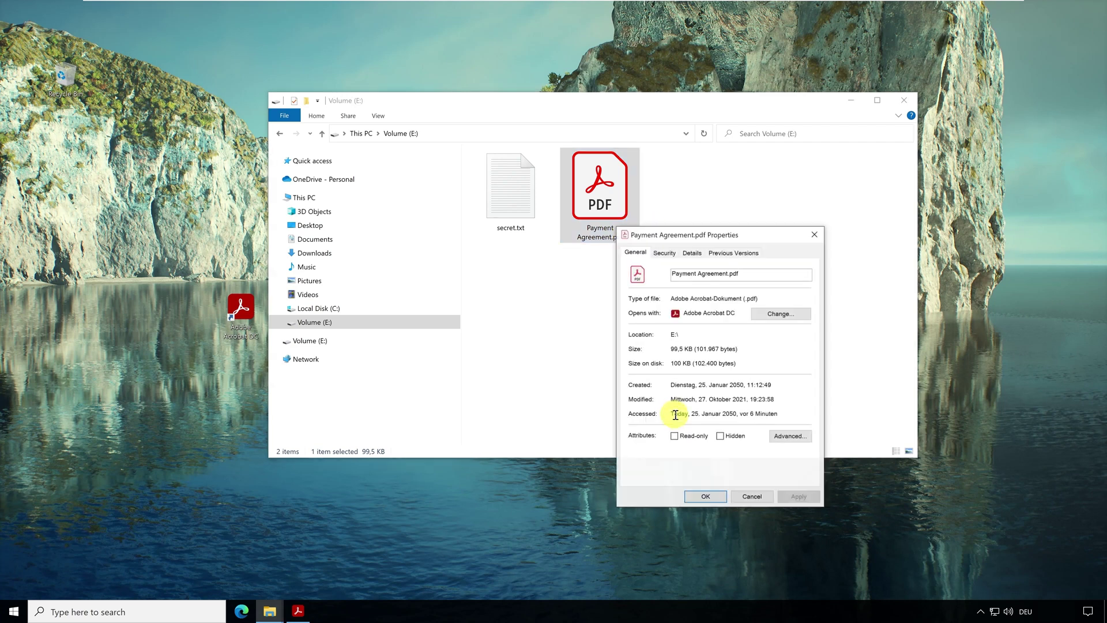
pyautogui.moveTo(716, 230); pyautogui.dragTo(588, 138)
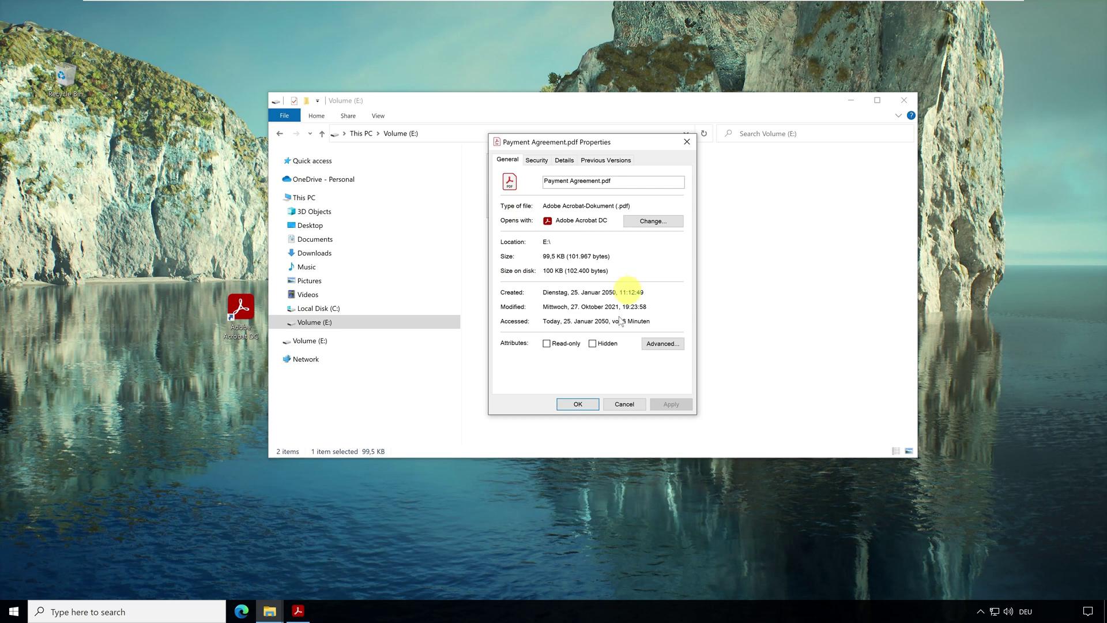
pyautogui.click(585, 404)
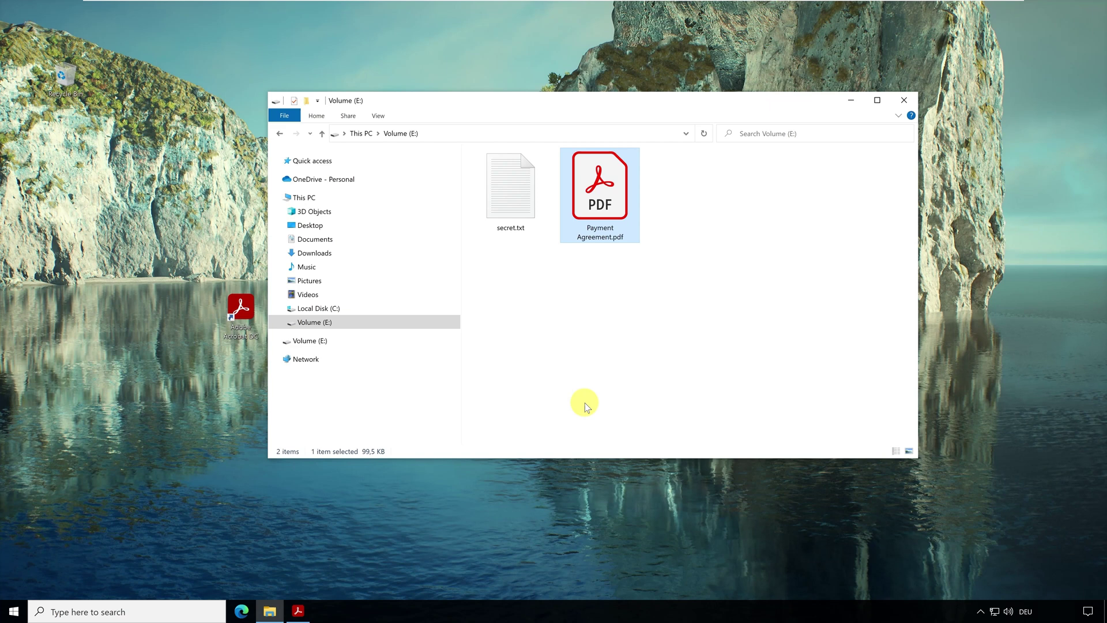
# Open Payment Agreement.pdf in Acrobat Reader, dismiss the Star Files tip, and open the Edit menu.
pyautogui.doubleClick(577, 222)
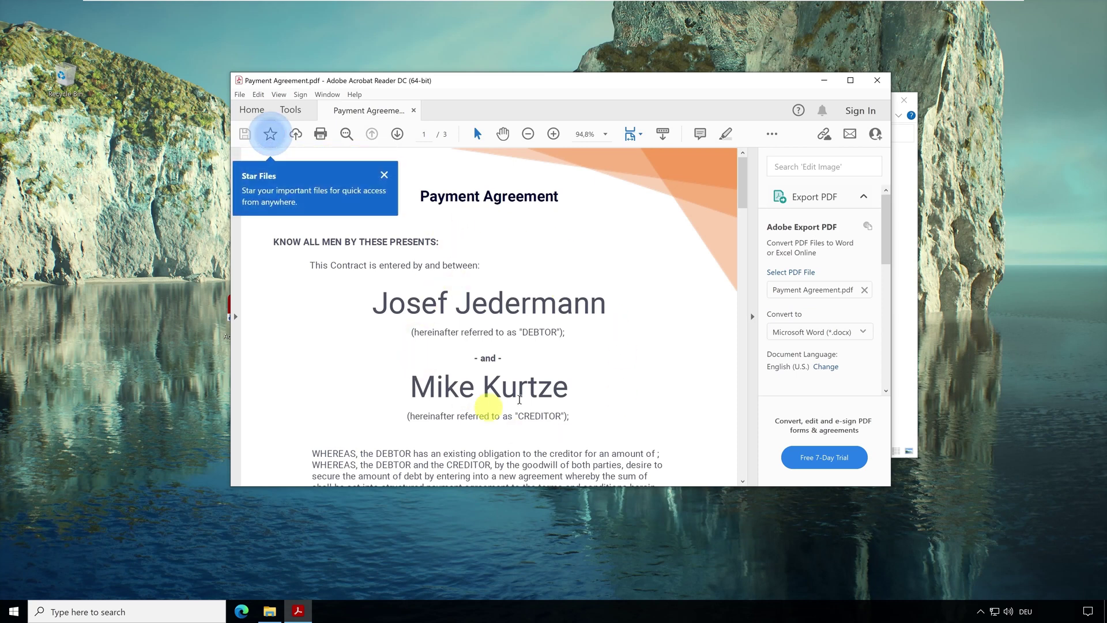
pyautogui.click(384, 175)
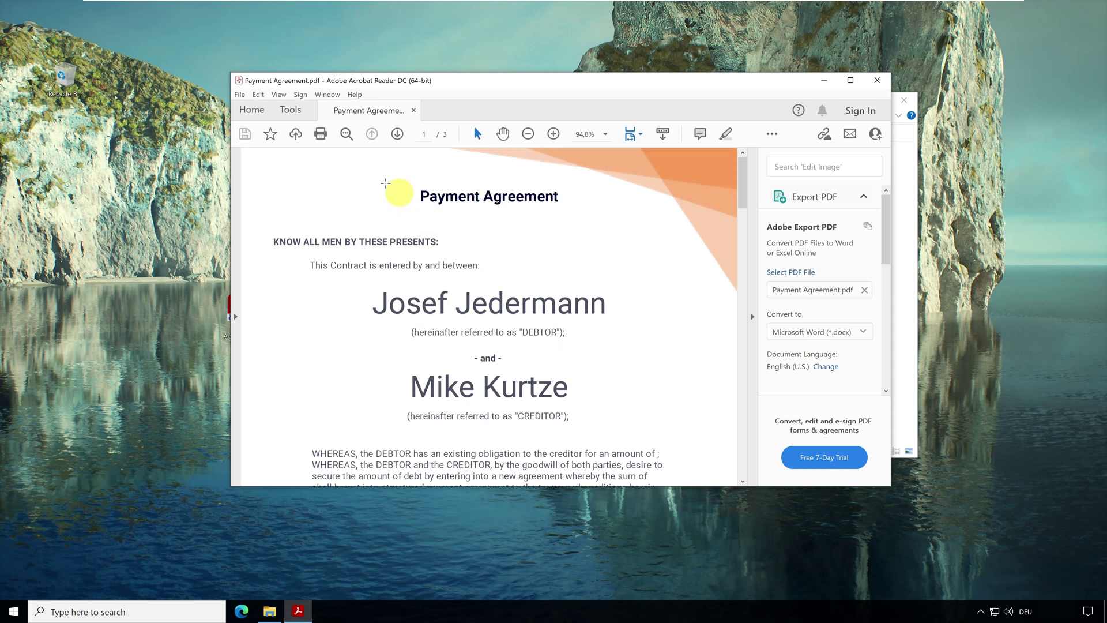
pyautogui.click(259, 96)
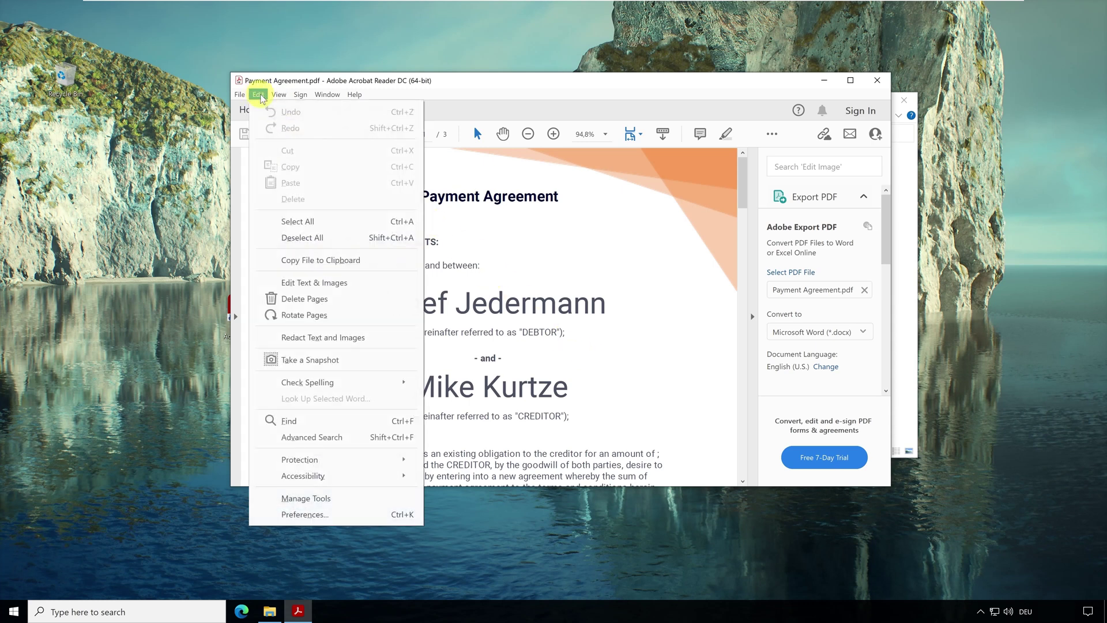
# Open Preferences and reach the Document Timestamping server settings.
pyautogui.click(346, 514)
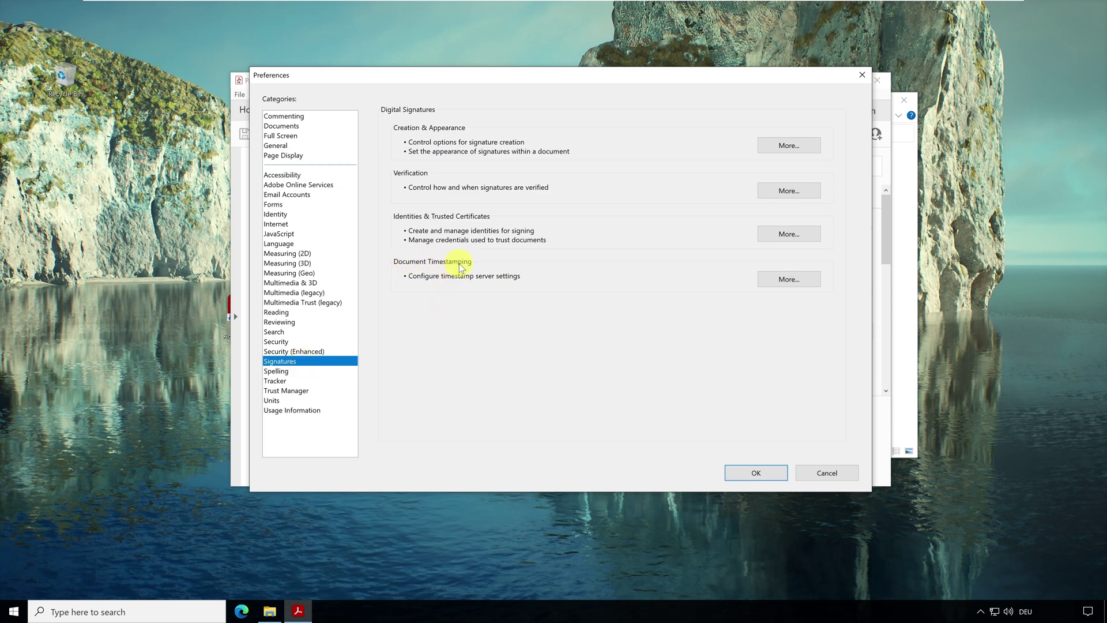
pyautogui.click(790, 281)
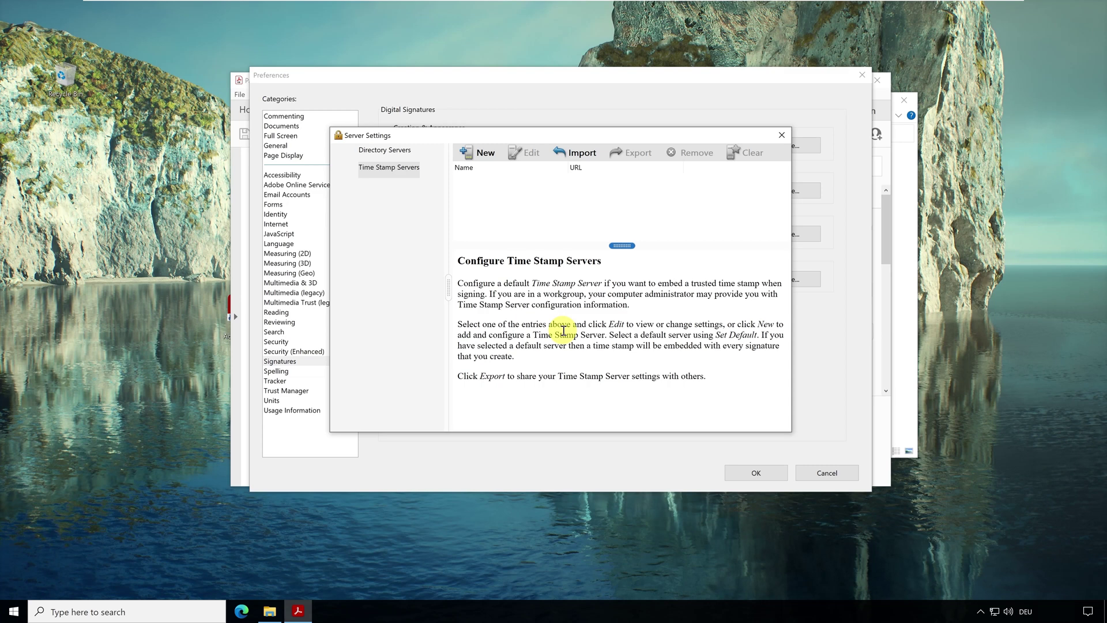
pyautogui.click(487, 154)
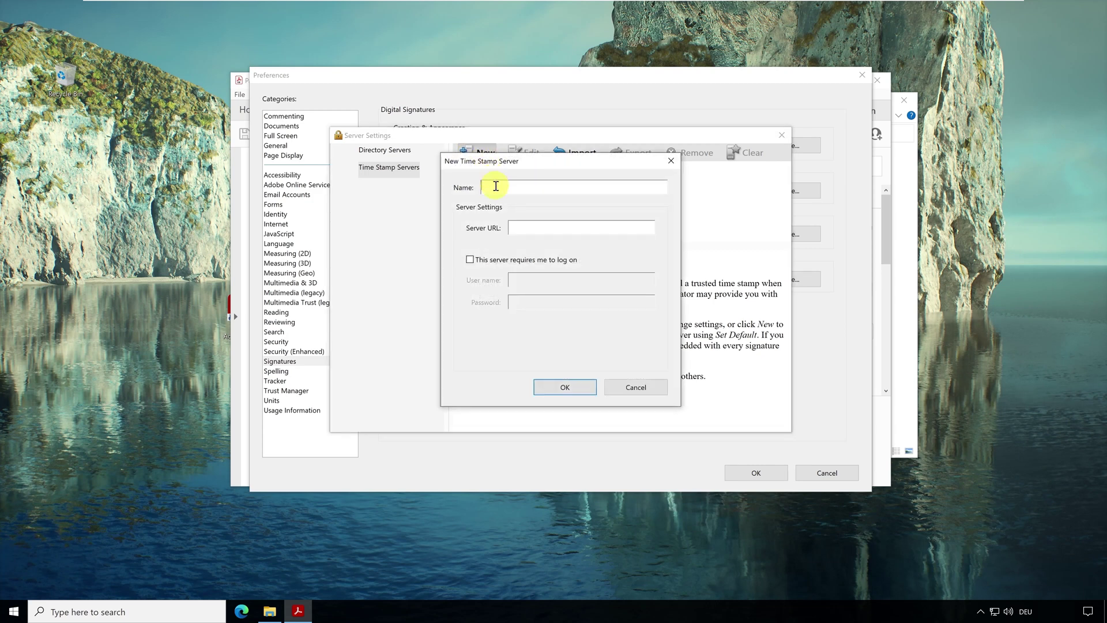
pyautogui.write('DigiCert')
pyautogui.click(541, 226)
pyautogui.write('http')
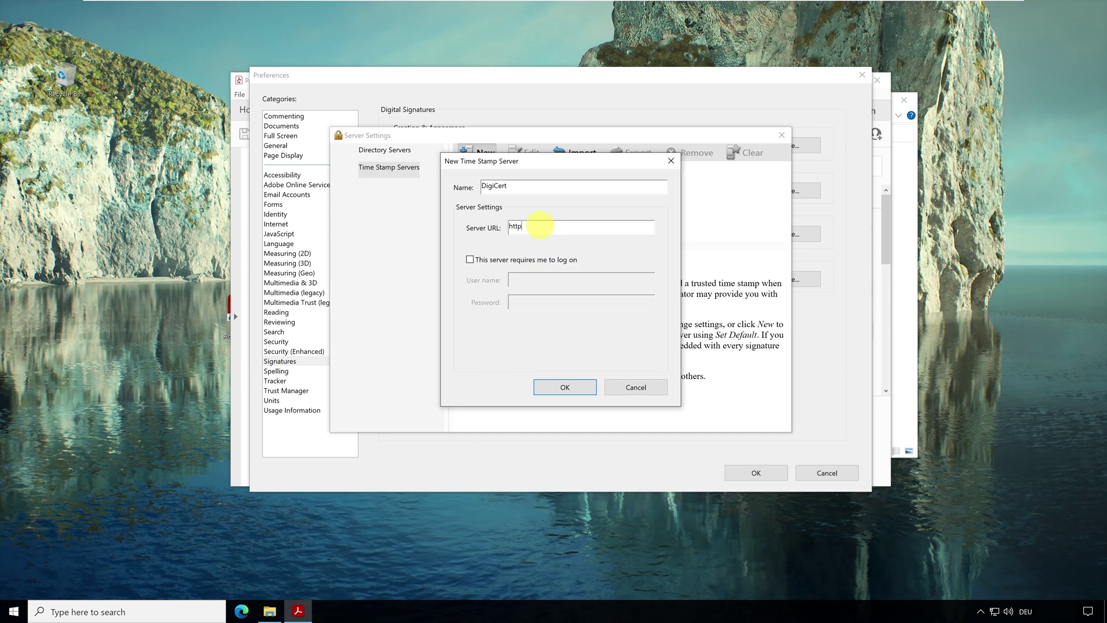
pyautogui.write('://timestamp.digicert.com')
pyautogui.click(567, 386)
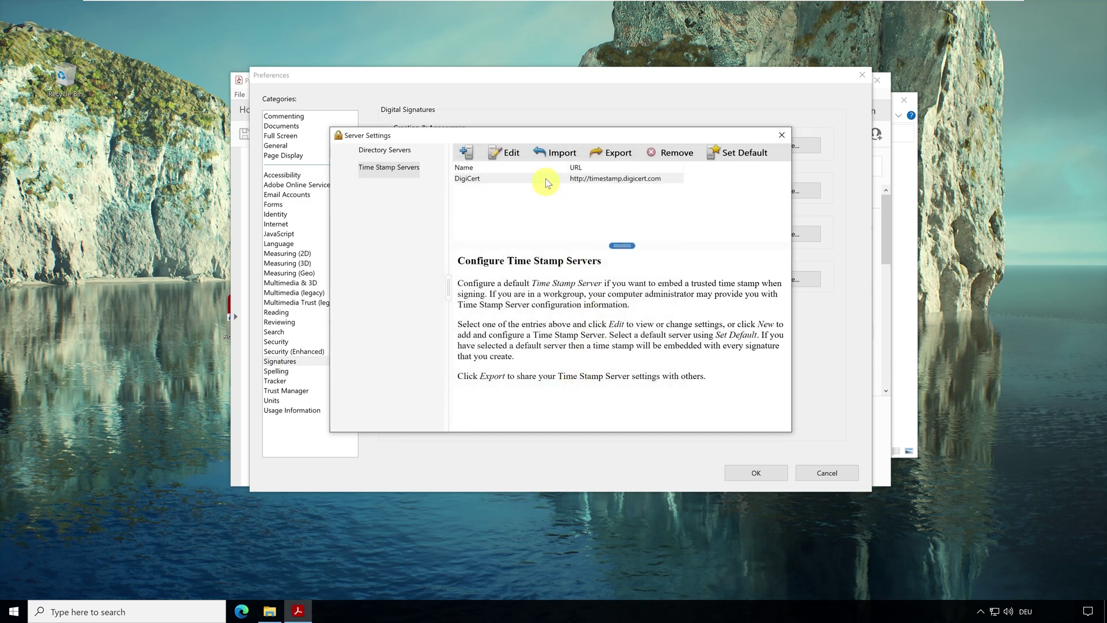
# Set DigiCert as the default time stamp server and confirm the security prompt.
pyautogui.click(547, 180)
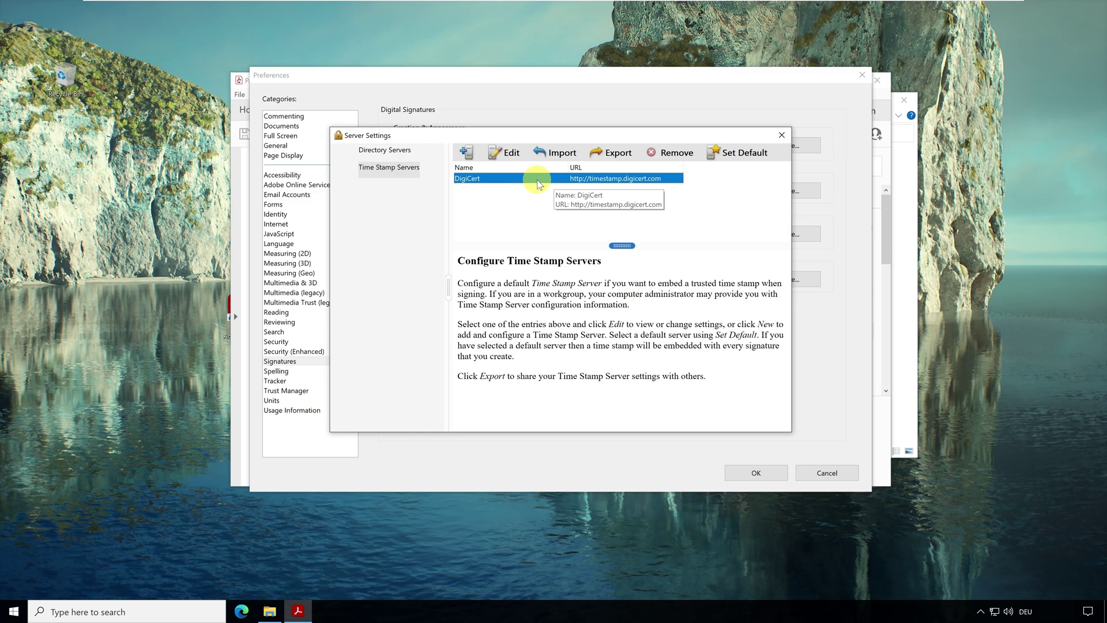
pyautogui.click(739, 154)
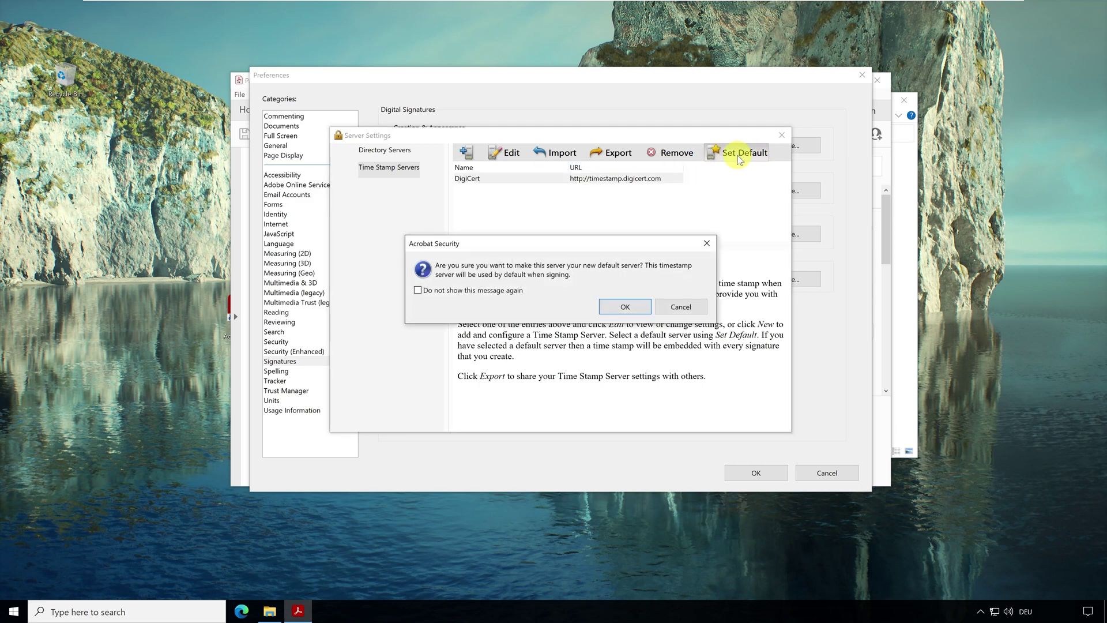
pyautogui.click(620, 307)
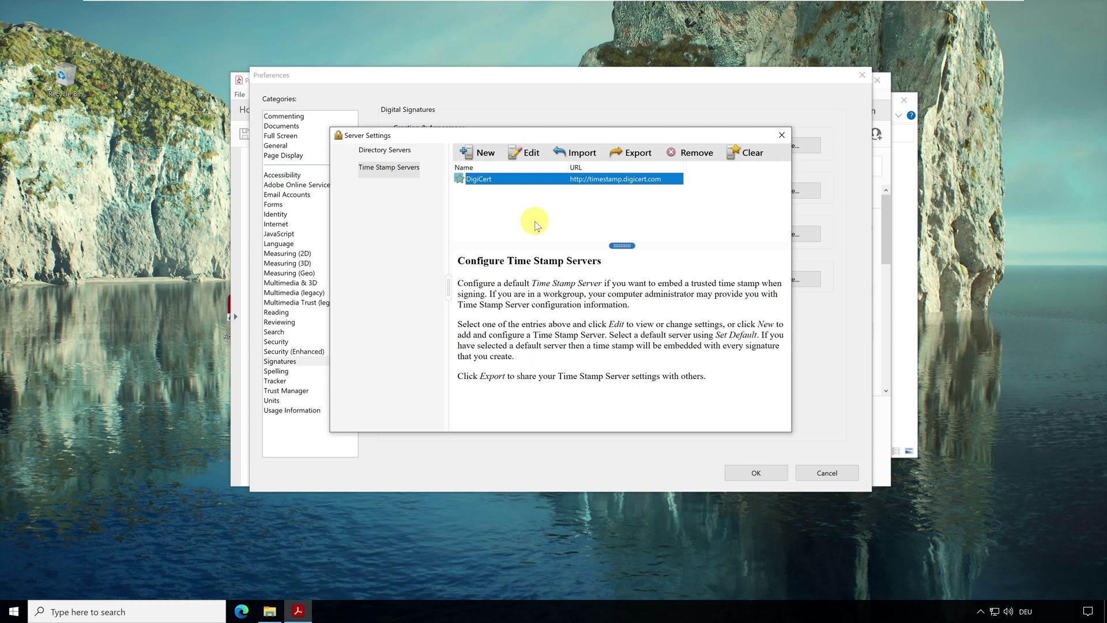
# Close the server settings and Preferences, then start a document Time Stamp from the Certificates tools.
pyautogui.click(786, 135)
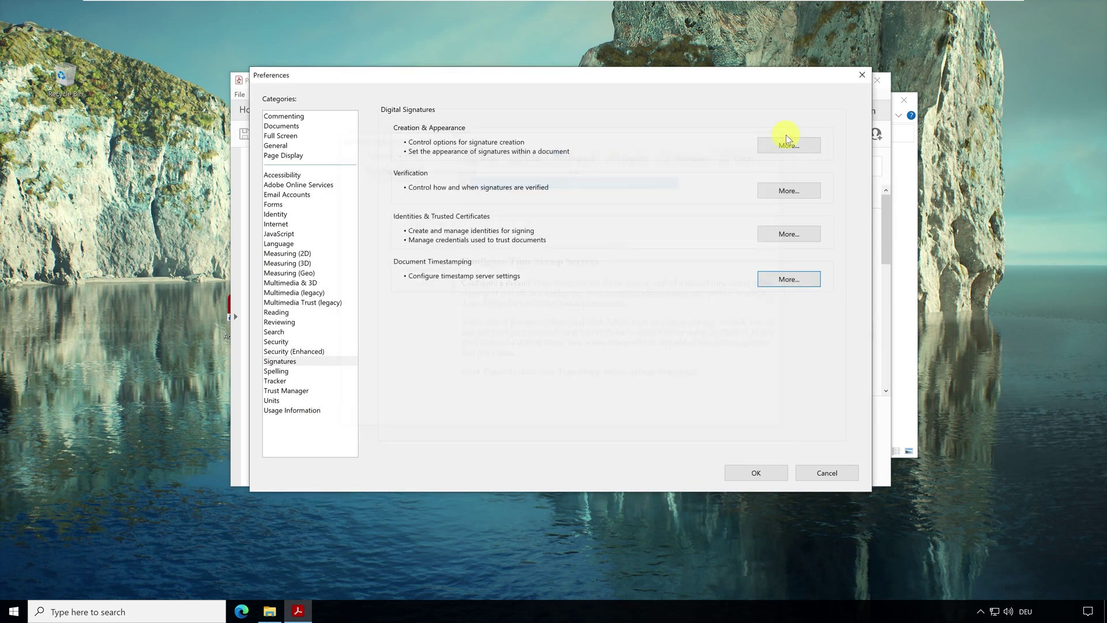
pyautogui.click(756, 473)
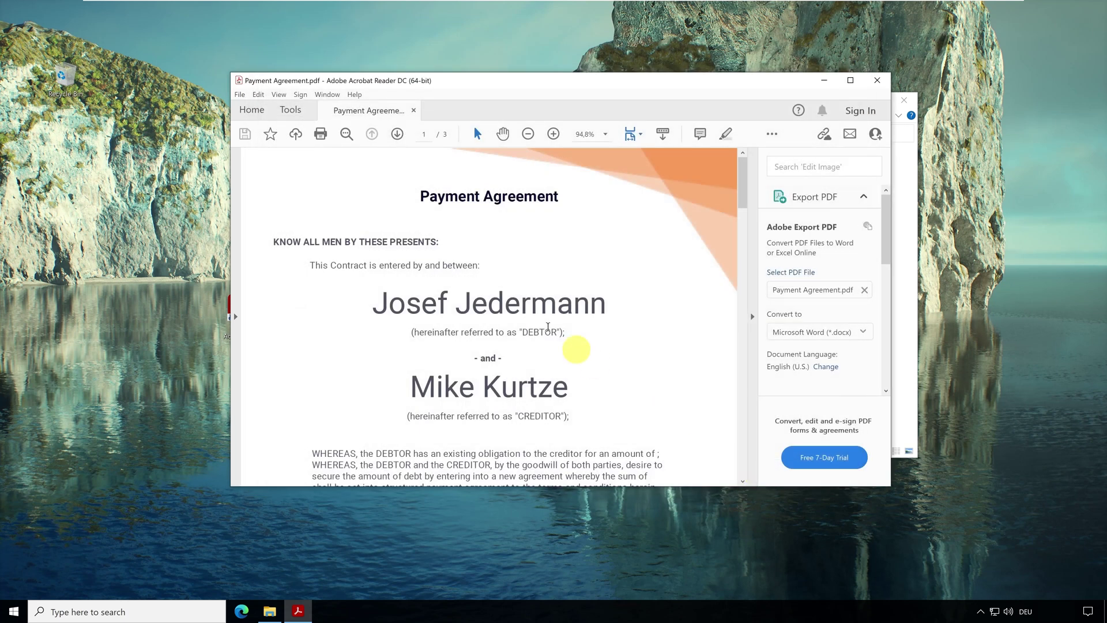
pyautogui.click(290, 114)
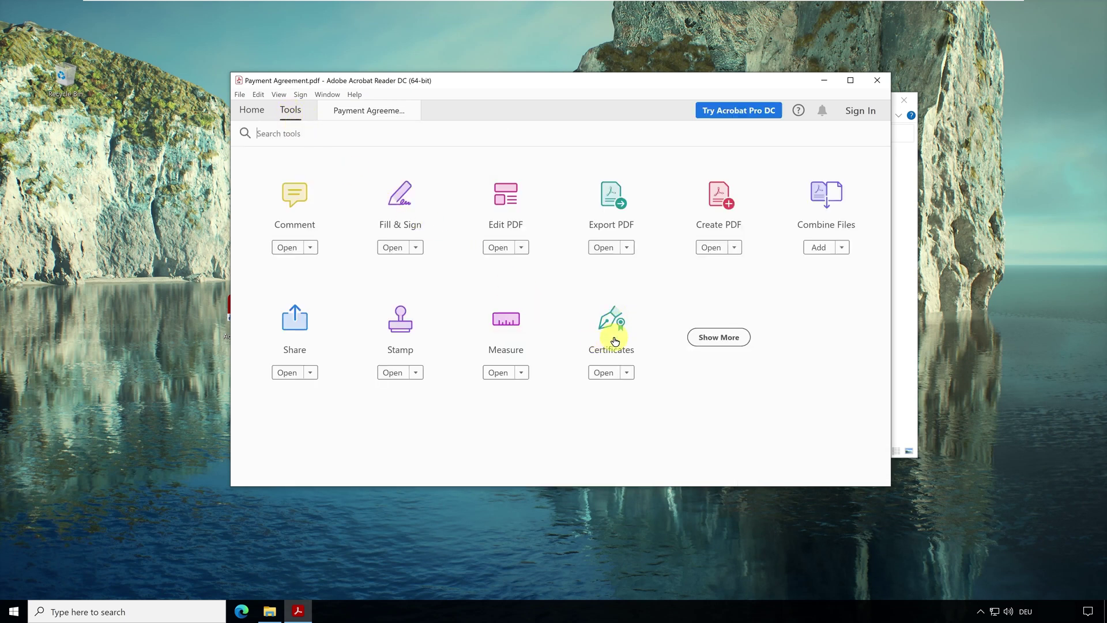
pyautogui.click(609, 372)
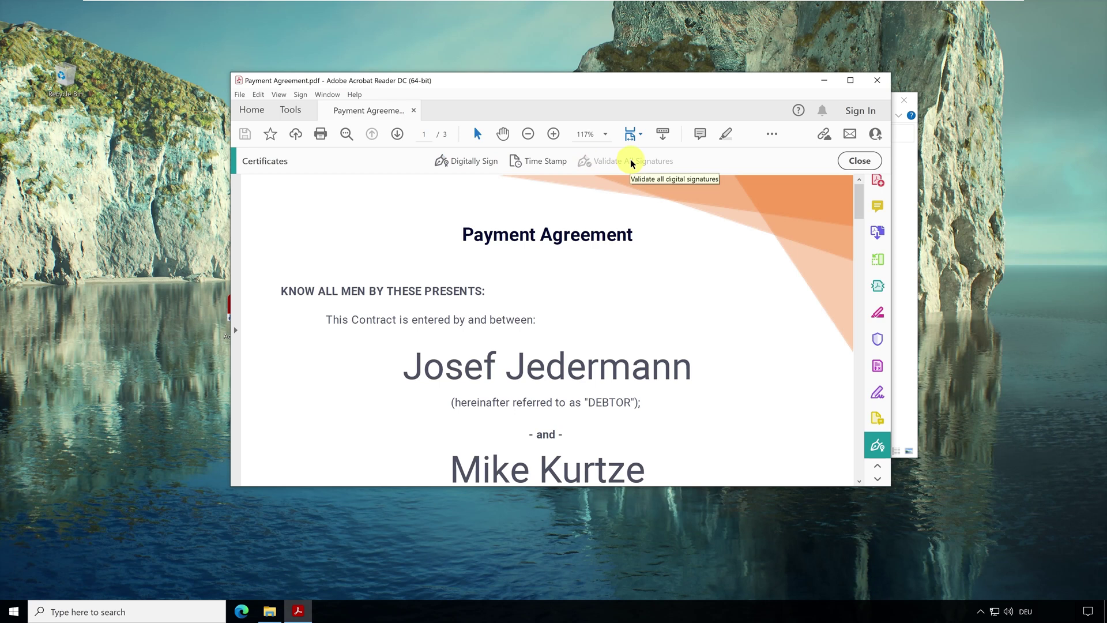
pyautogui.click(545, 161)
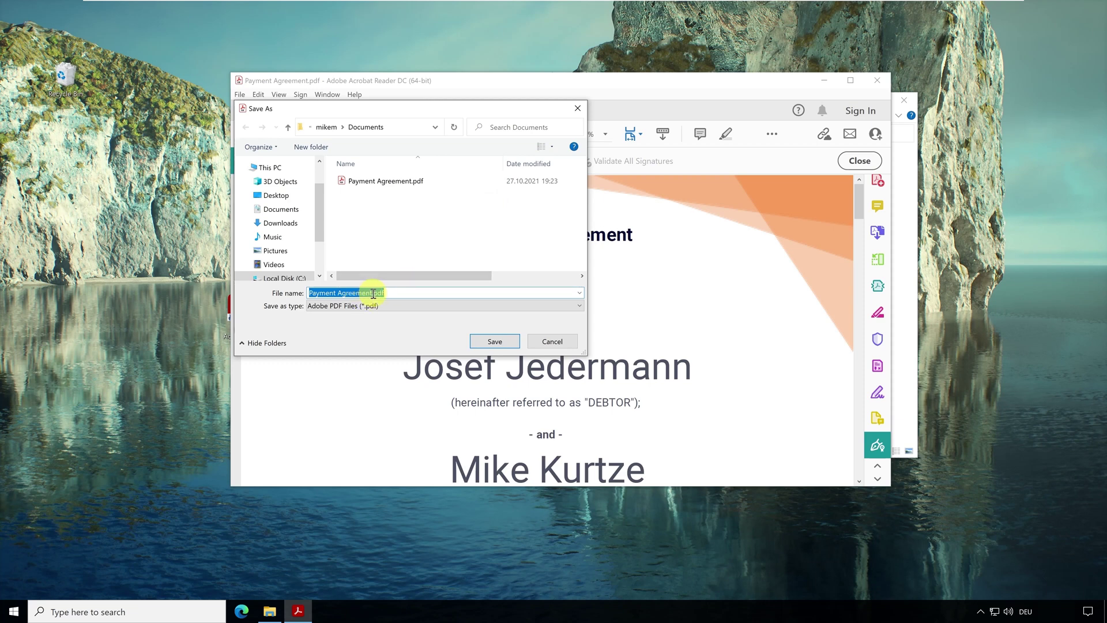
# Save the timestamped copy as Payment Agreement_ts.pdf in Documents.
pyautogui.click(392, 293)
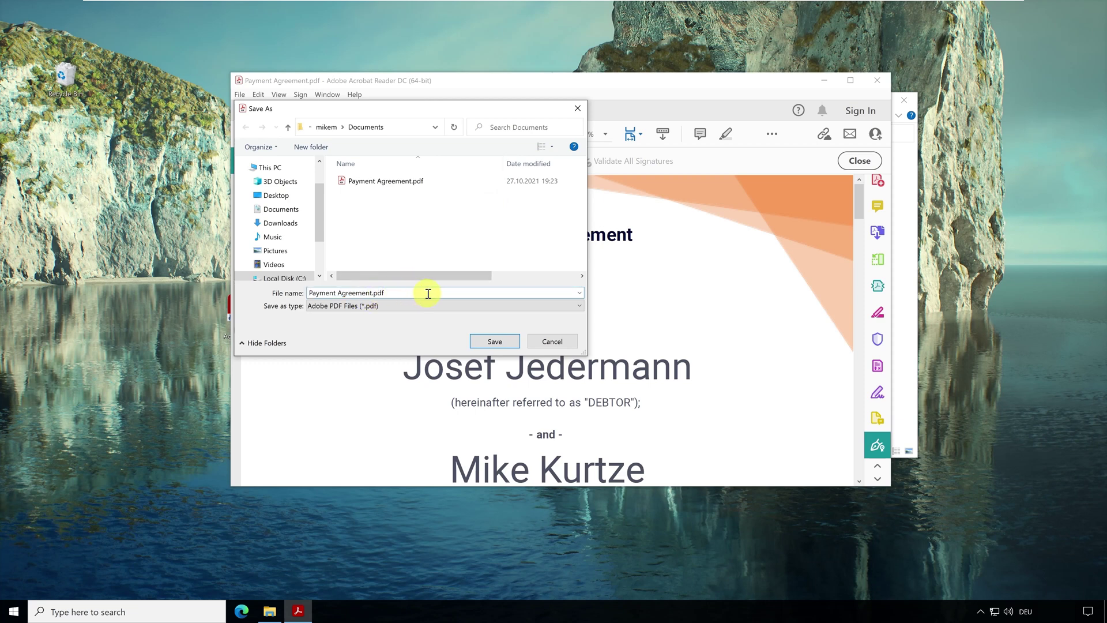
pyautogui.write('_ts')
pyautogui.click(496, 341)
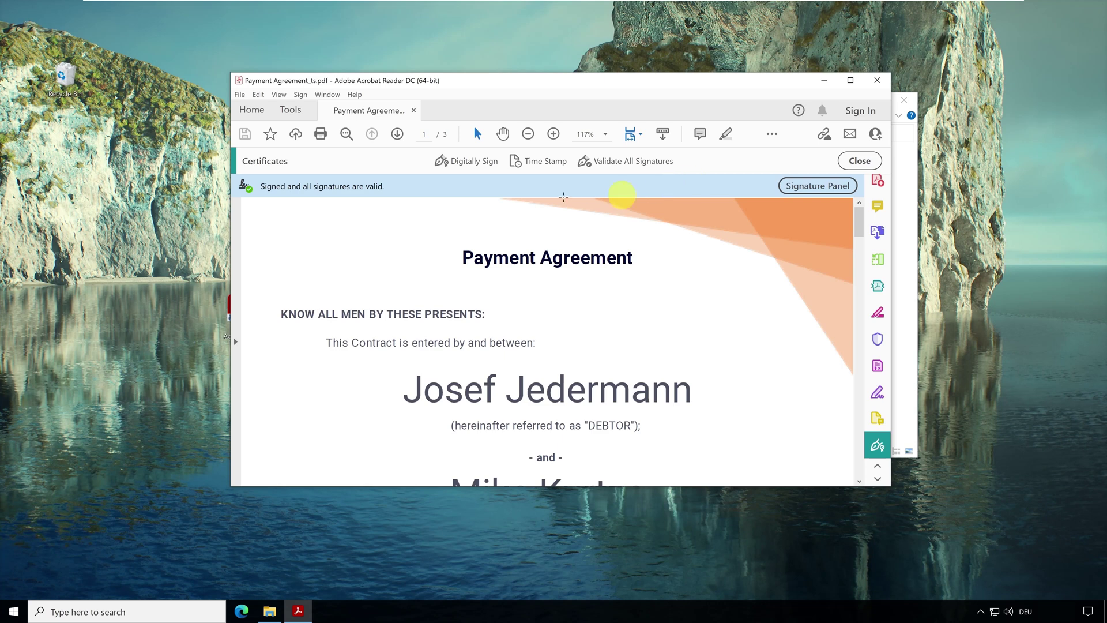
# Show the Signatures navigation pane listing the DigiCert Timestamp 2021 signature.
pyautogui.click(276, 95)
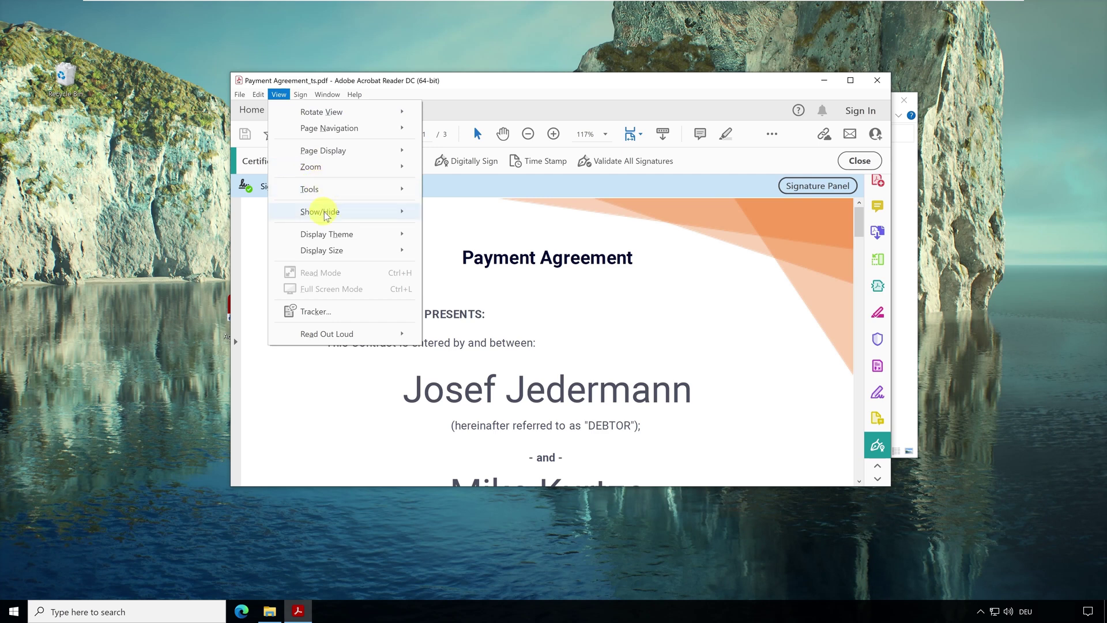
pyautogui.moveTo(323, 214)
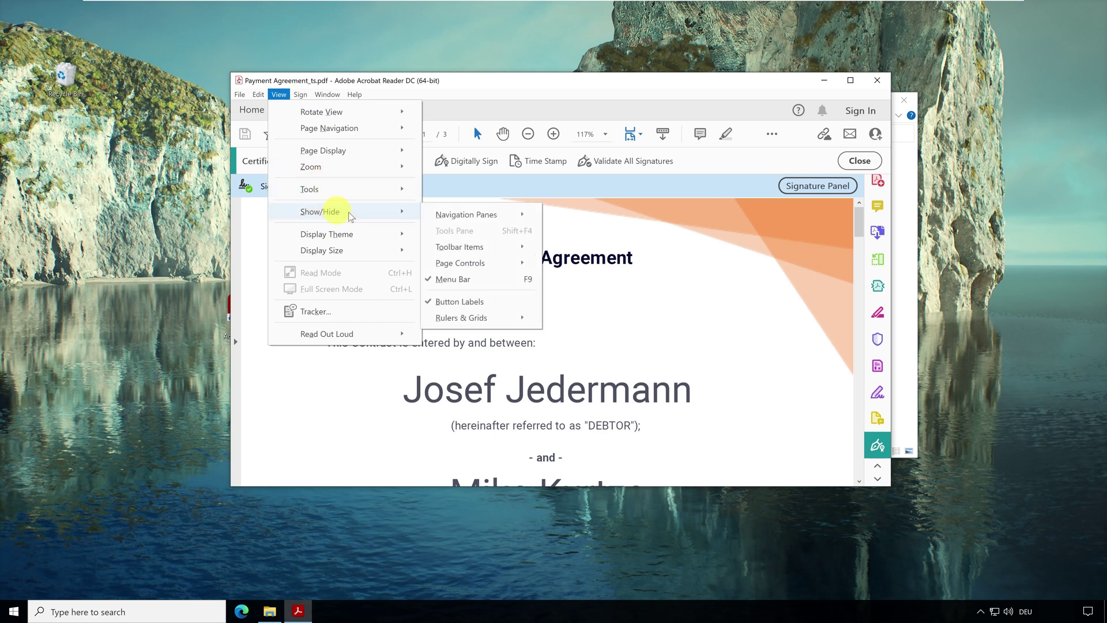
pyautogui.moveTo(472, 218)
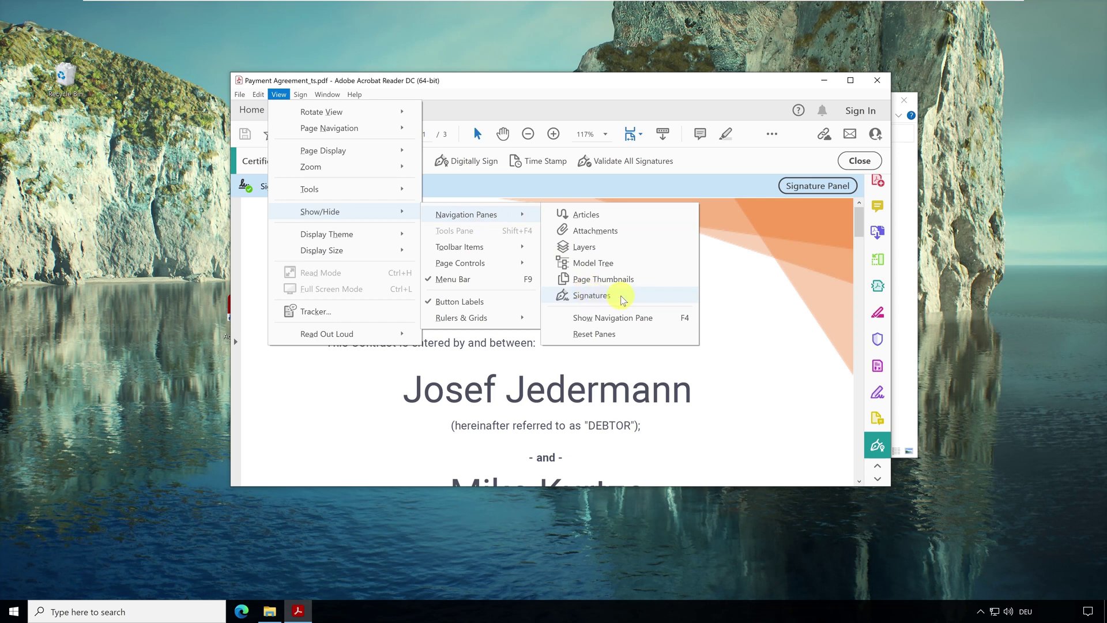
pyautogui.click(591, 295)
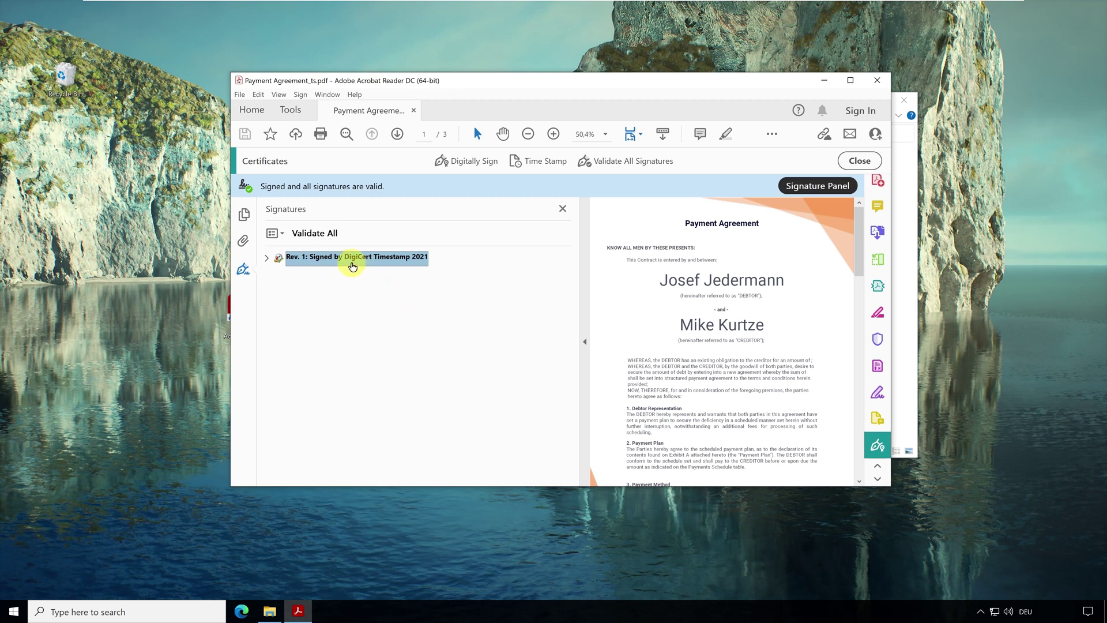
# Expand the 'Rev. 1: Signed by DigiCert Timestamp 2021' entry and its Signature Details.
pyautogui.click(267, 258)
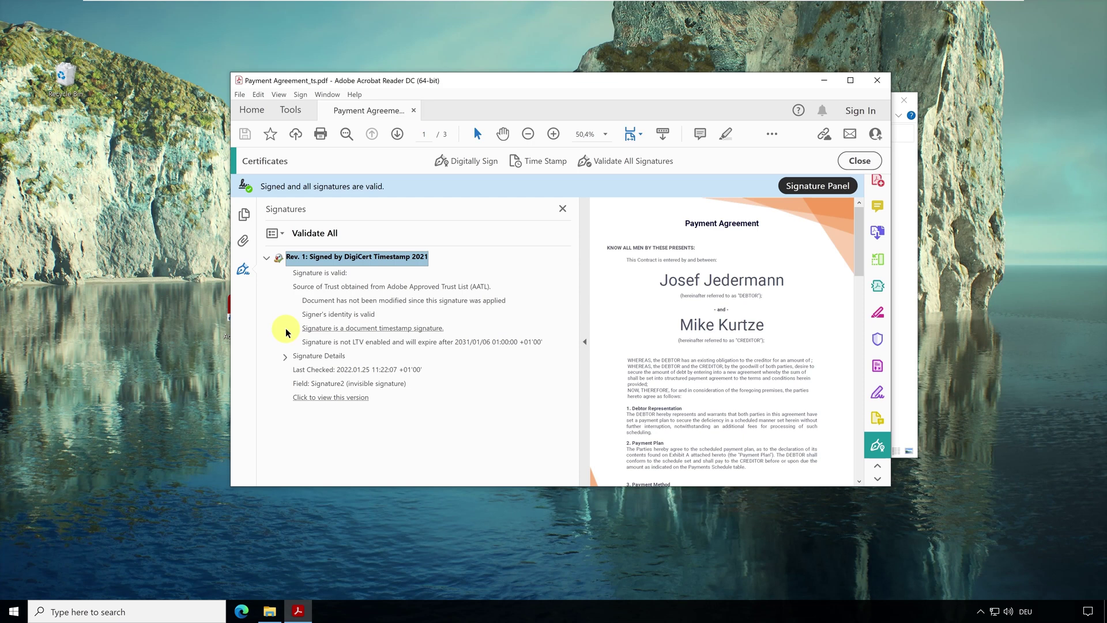
pyautogui.click(285, 356)
pyautogui.click(329, 370)
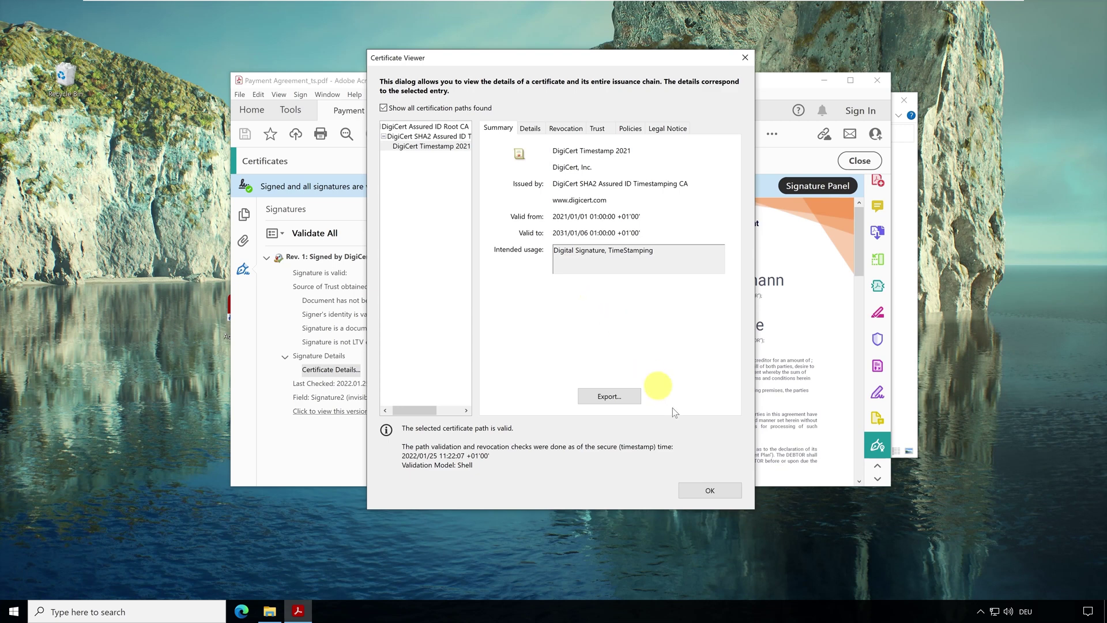
pyautogui.click(699, 493)
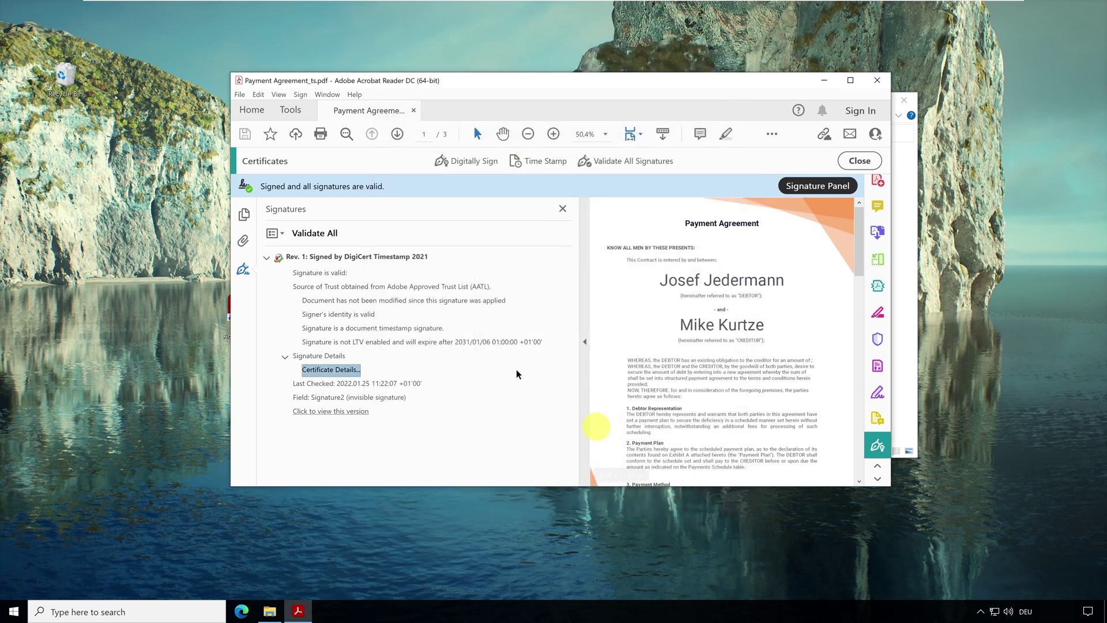
# Validate the DigiCert timestamp signature and open its Signature Properties.
pyautogui.click(369, 261)
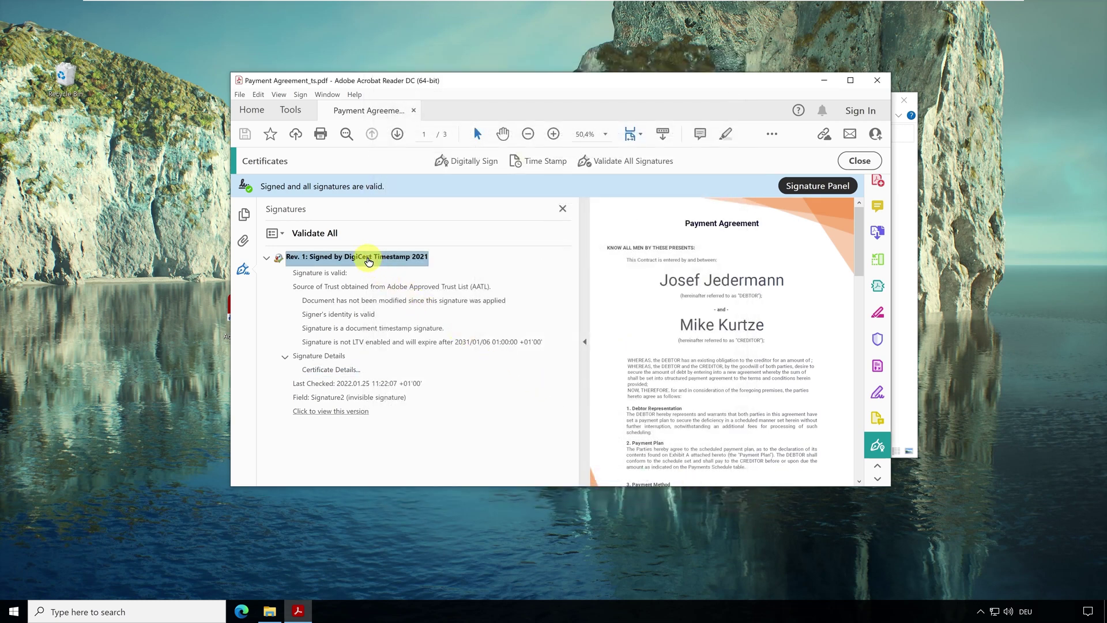
pyautogui.rightClick(368, 260)
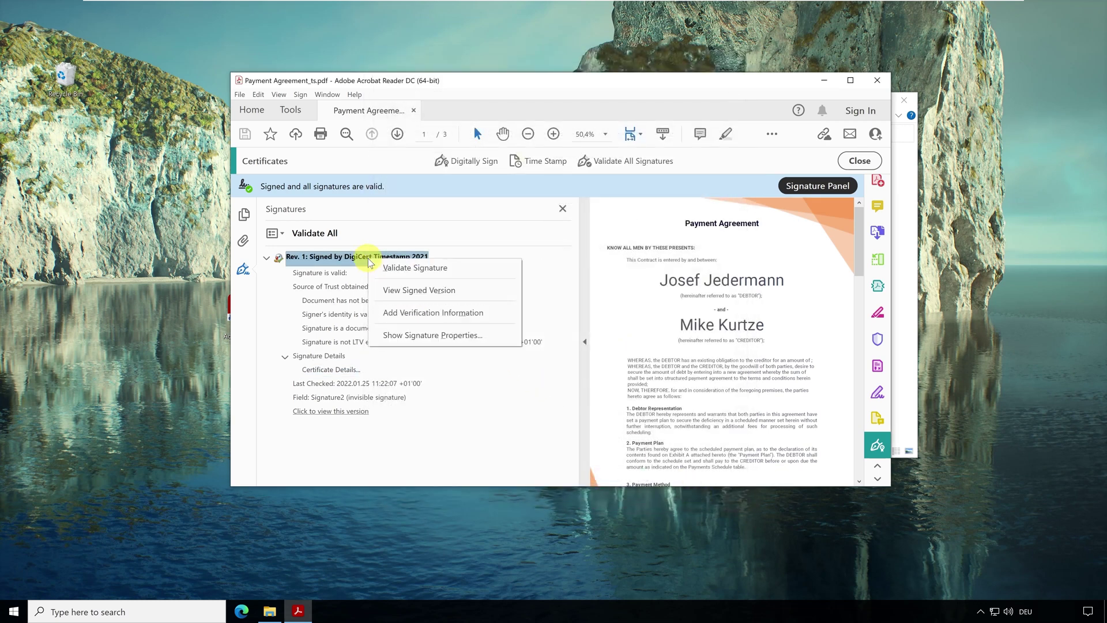
pyautogui.click(441, 271)
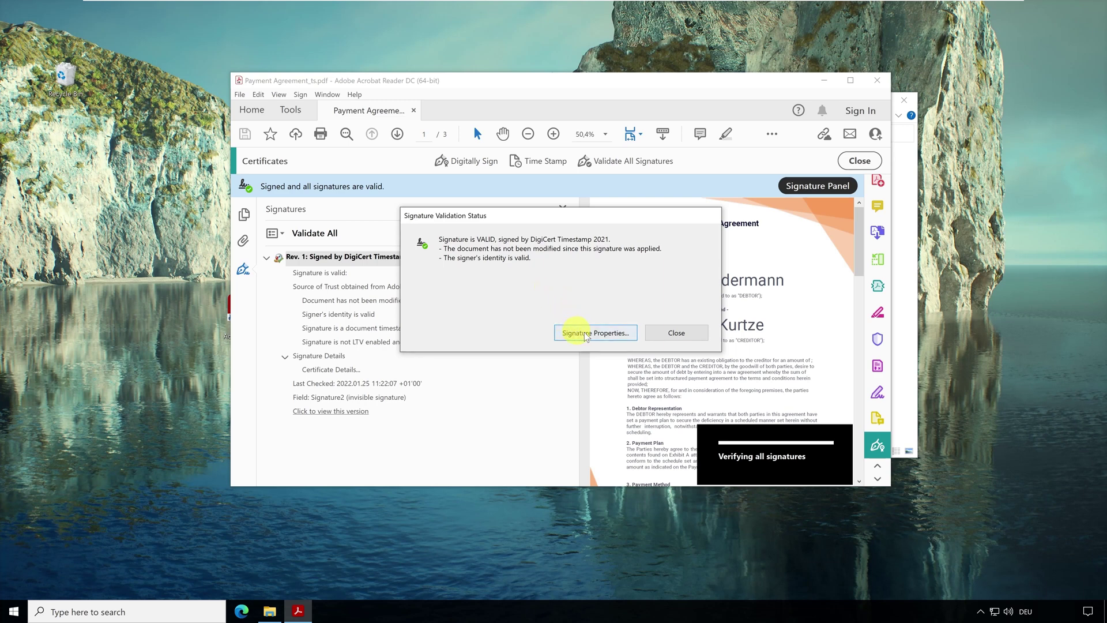
pyautogui.click(611, 336)
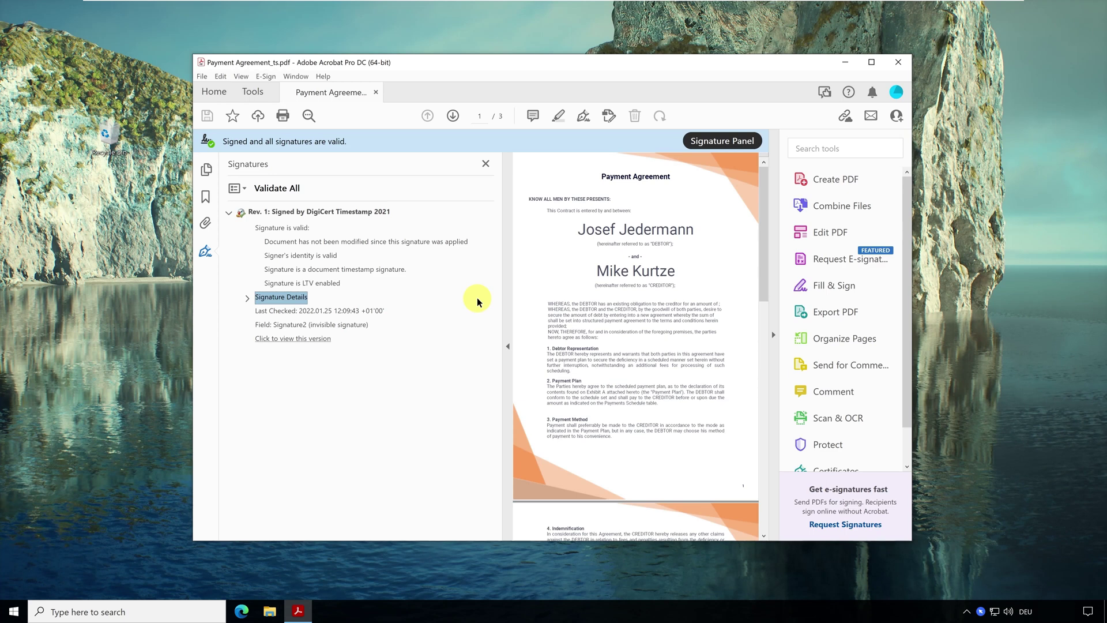
# Try adding text to the signed Payment Agreement with Edit PDF, triggering the cannot-be-edited warning.
pyautogui.click(256, 93)
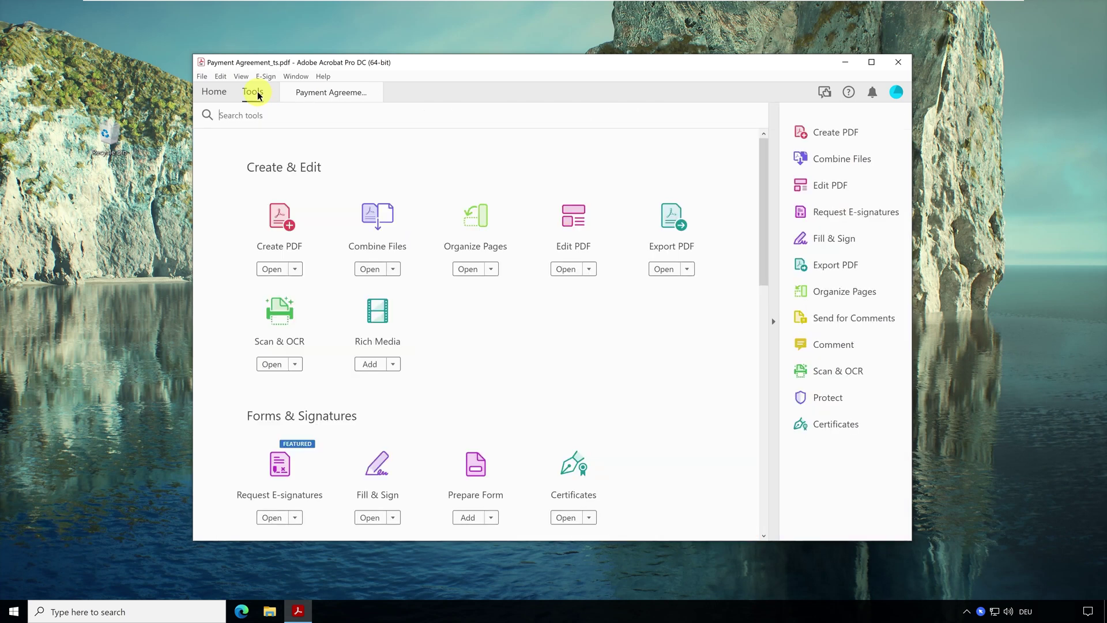
pyautogui.click(569, 269)
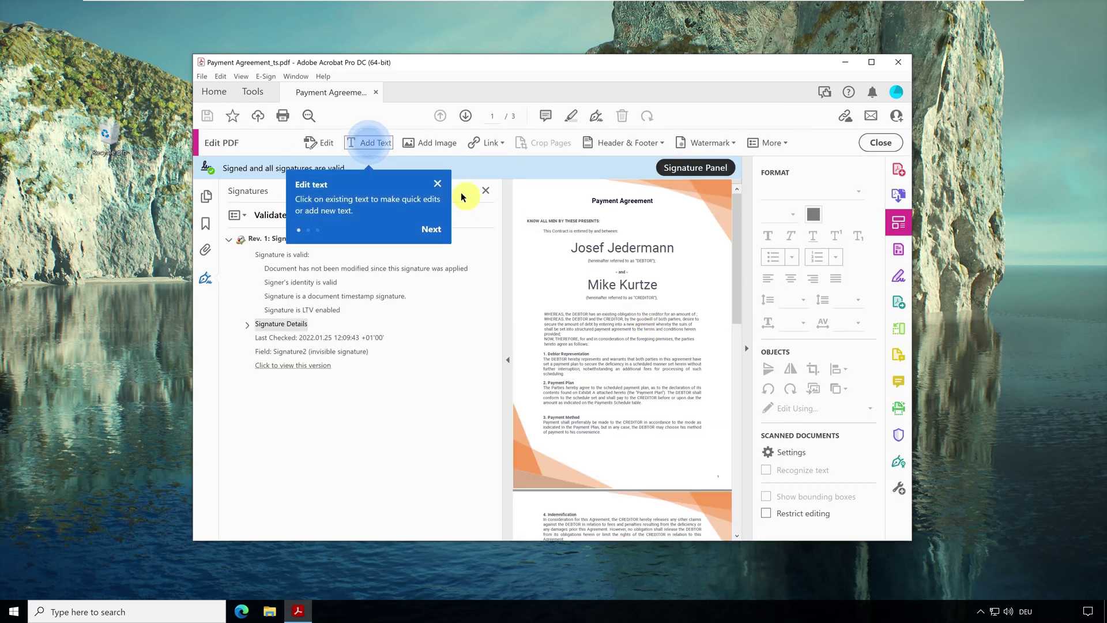
pyautogui.click(438, 181)
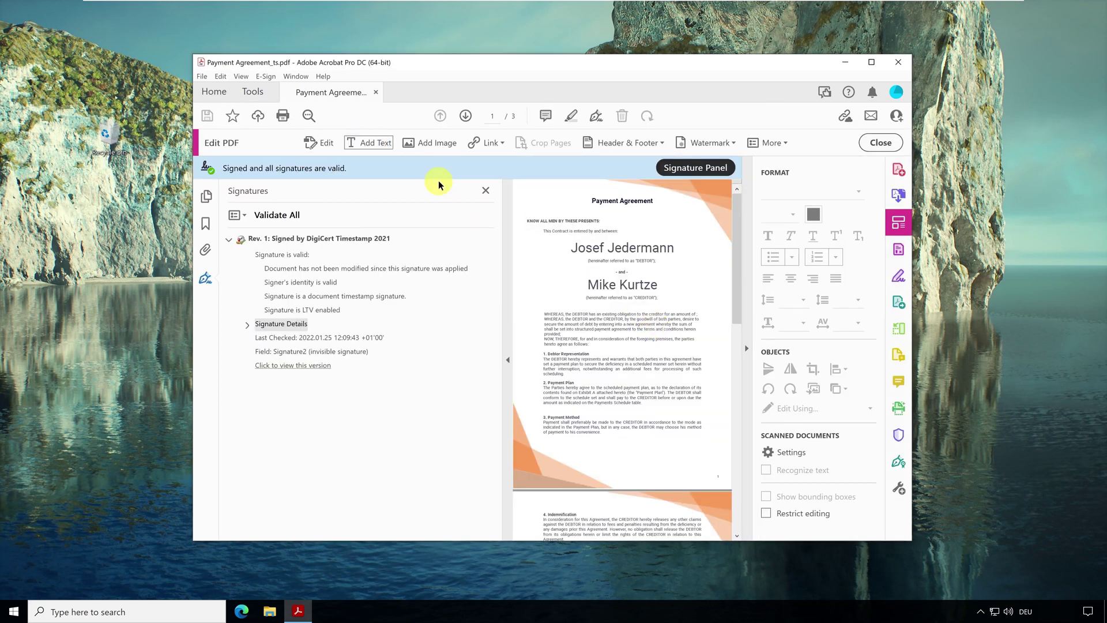
pyautogui.click(375, 142)
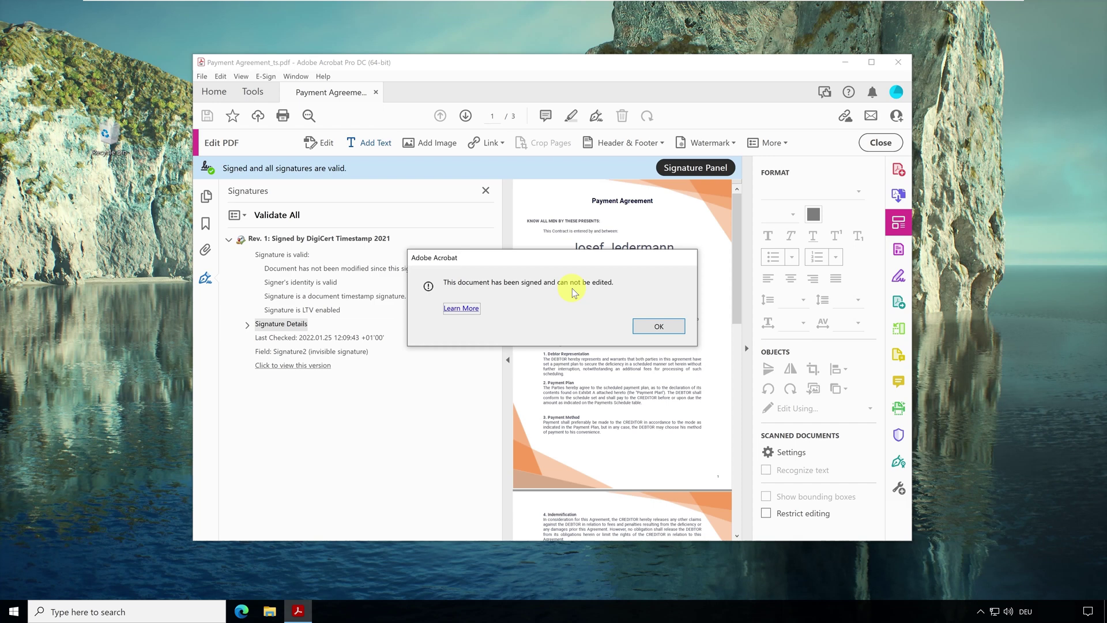
# Acknowledge the signed-document warning and exit Acrobat Pro to the Windows desktop.
pyautogui.click(658, 325)
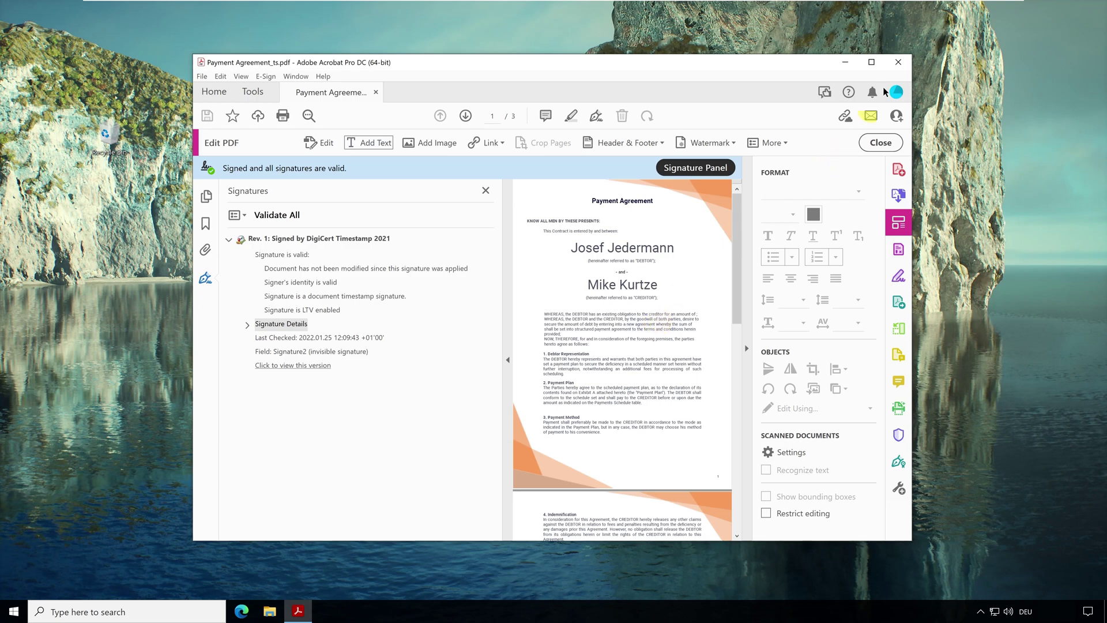
pyautogui.click(898, 63)
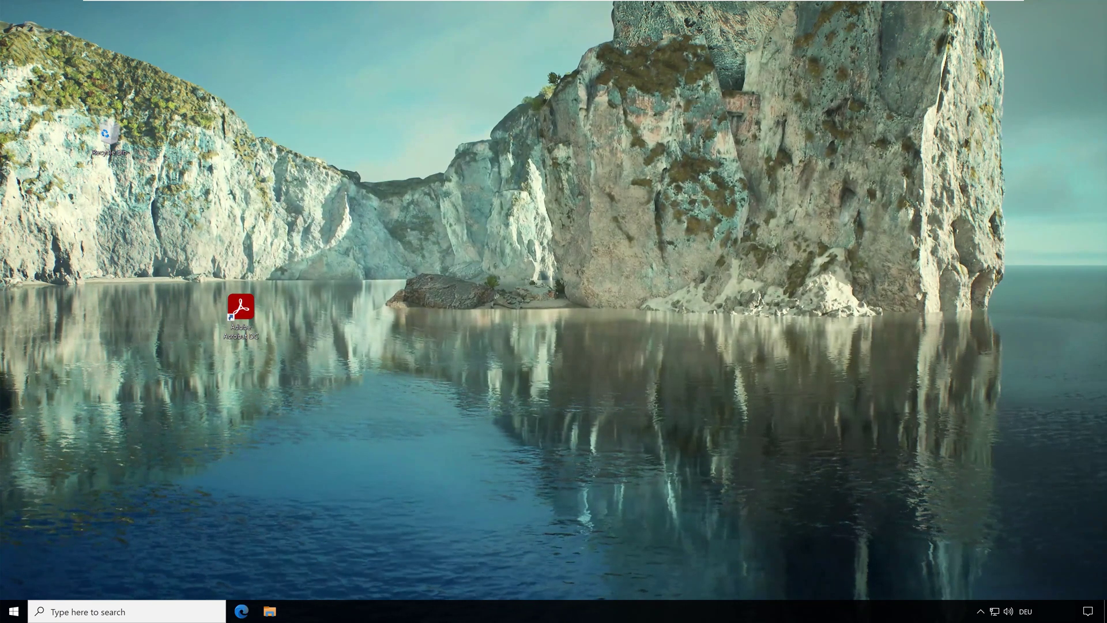